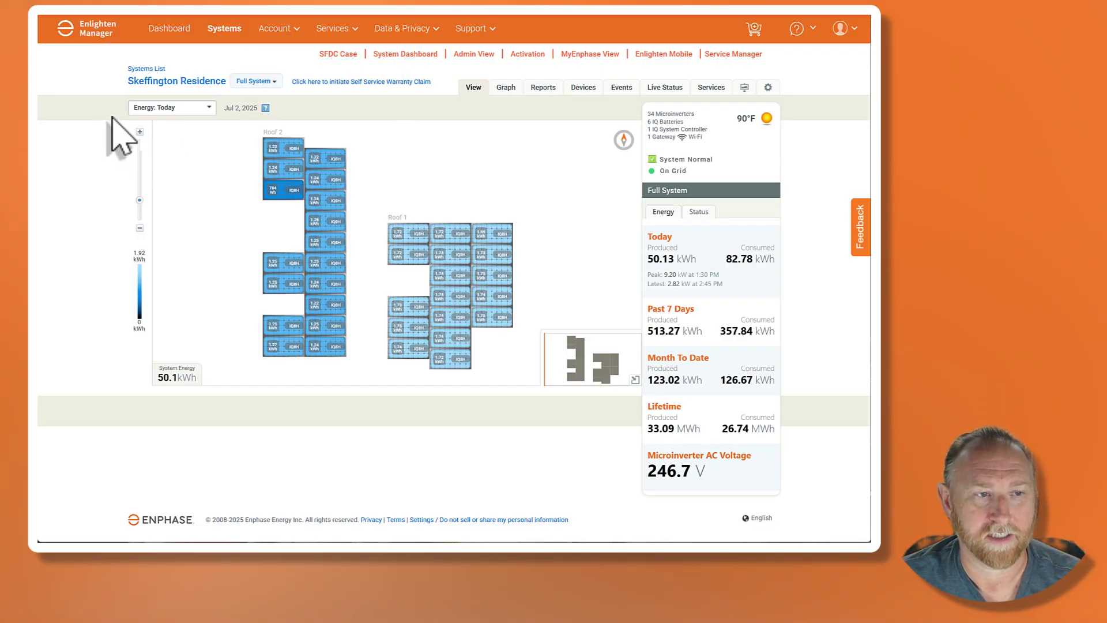
Show the Devices list down to the IQ Batteries warranty table and IQ System Controller.
{"action": "left_click", "coordinate": [583, 88]}
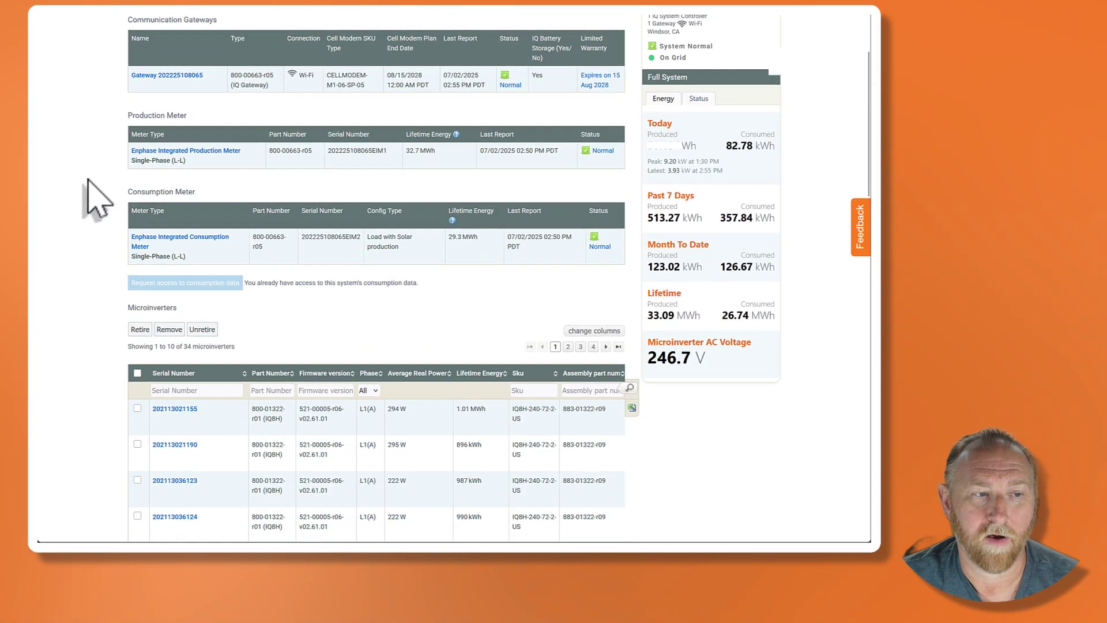
{"action": "scroll", "coordinate": [85, 192], "scroll_direction": "down", "scroll_amount": 5}
{"action": "scroll", "coordinate": [85, 192], "scroll_direction": "down", "scroll_amount": 5}
{"action": "scroll", "coordinate": [95, 207], "scroll_direction": "down", "scroll_amount": 5}
{"action": "scroll", "coordinate": [104, 217], "scroll_direction": "down", "scroll_amount": 5}
{"action": "scroll", "coordinate": [104, 216], "scroll_direction": "down", "scroll_amount": 3}
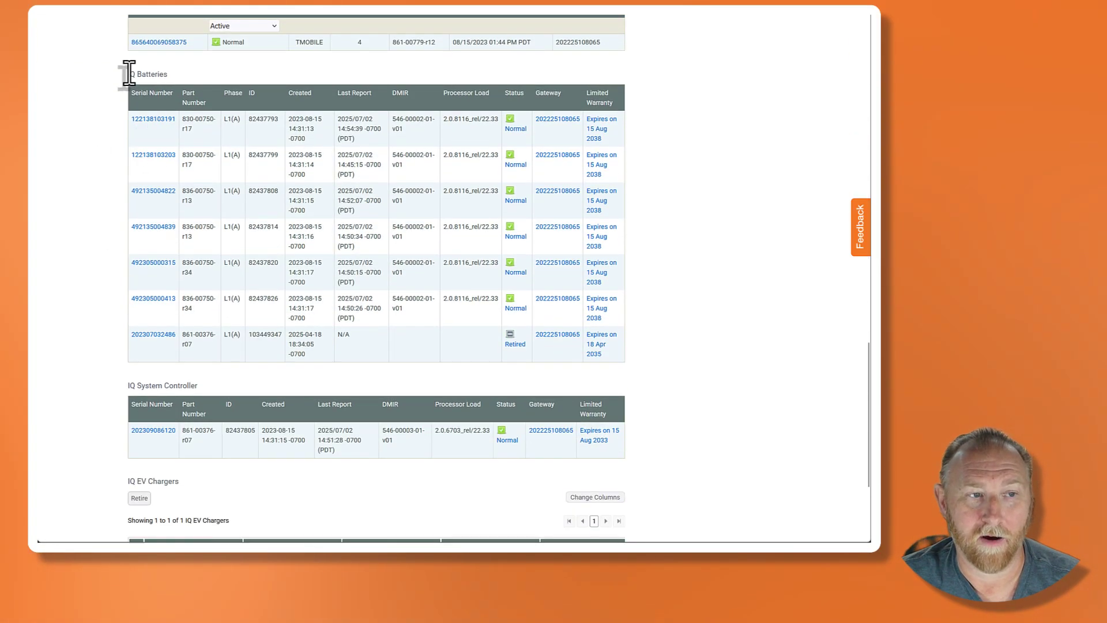
{"action": "left_click_drag", "start_coordinate": [122, 76], "coordinate": [259, 91]}
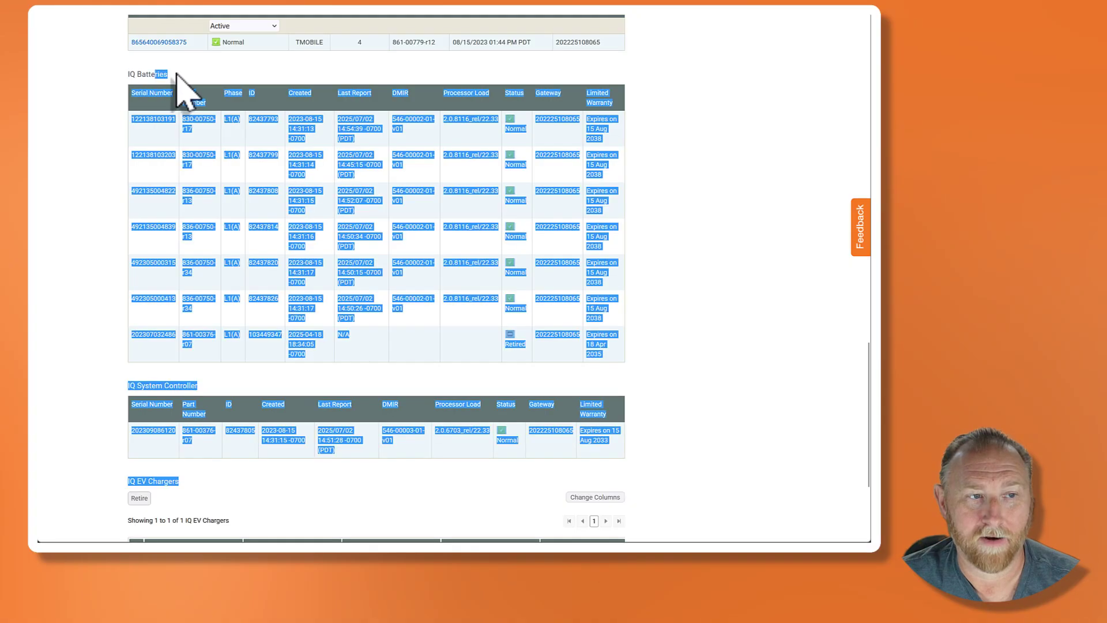
{"action": "left_click", "coordinate": [602, 125]}
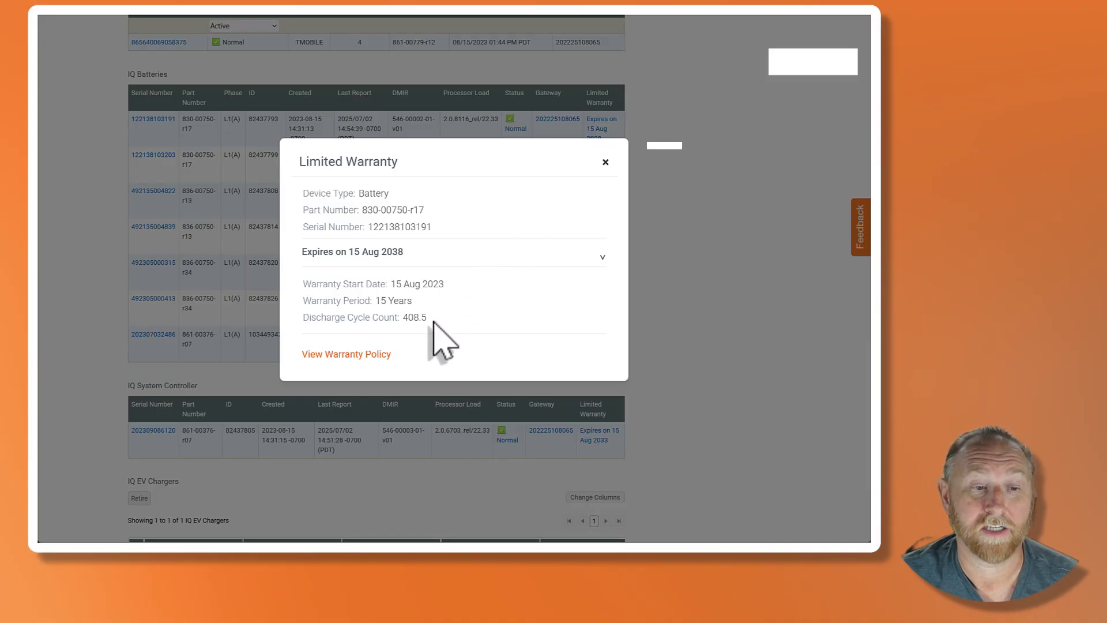
{"action": "left_click_drag", "start_coordinate": [428, 322], "coordinate": [303, 322]}
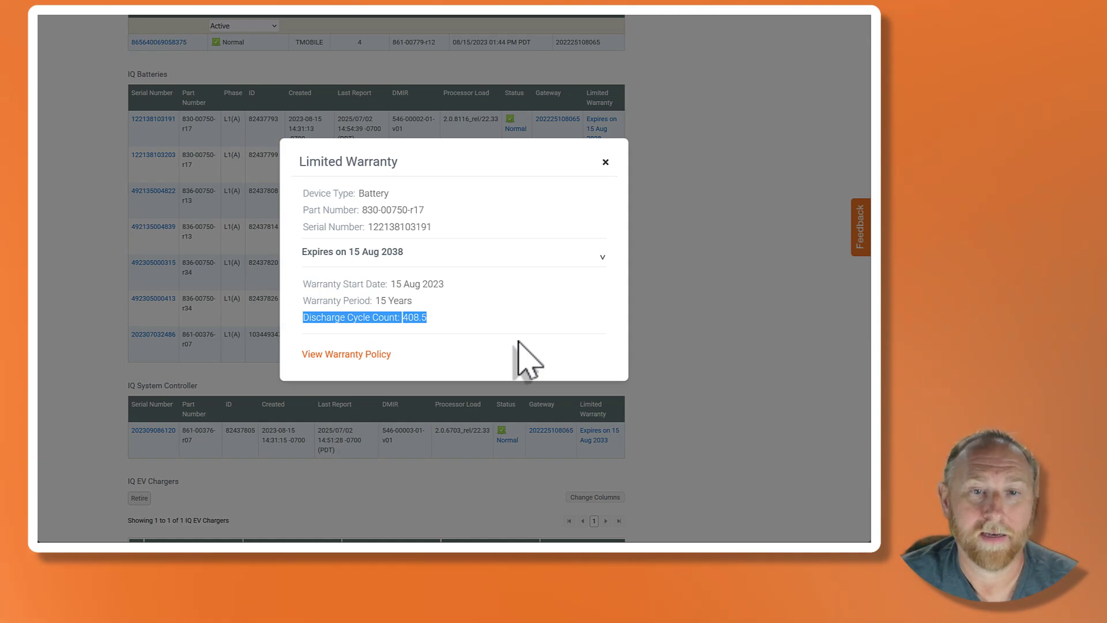
Close the warranty details and go to System > Devices > Battery, listing six IQ Battery 3T units.
{"action": "left_click", "coordinate": [606, 162]}
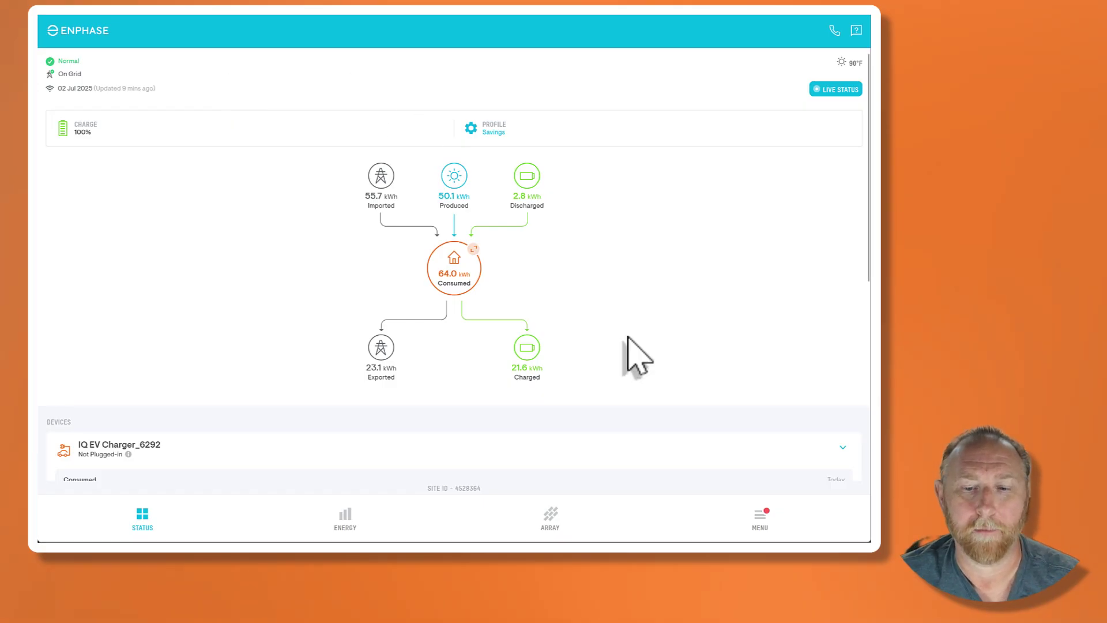
{"action": "left_click", "coordinate": [760, 519]}
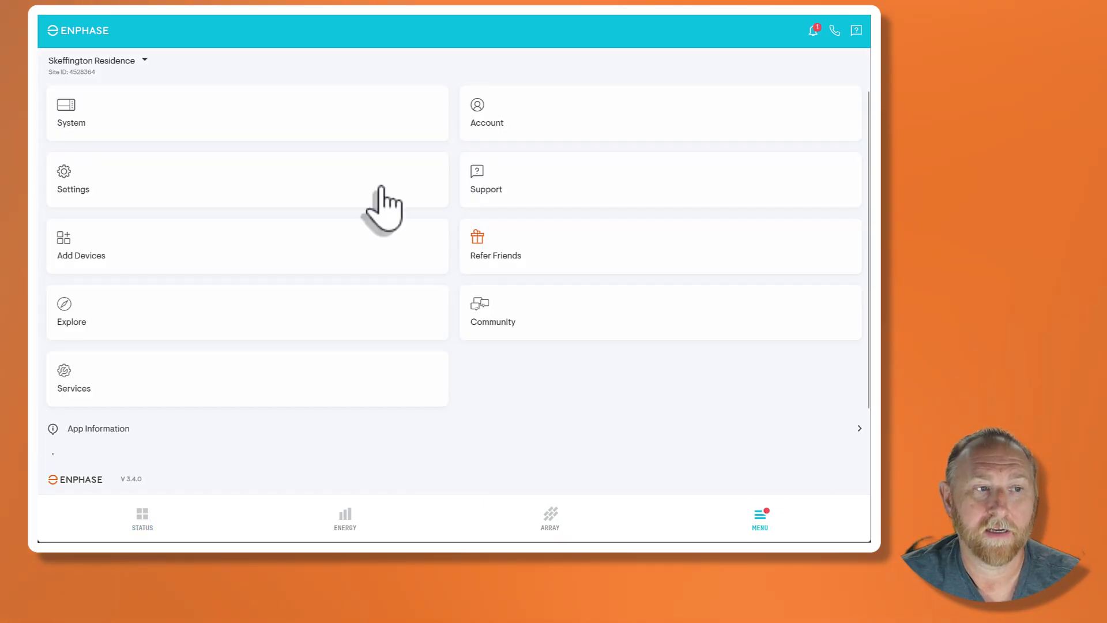
{"action": "left_click", "coordinate": [77, 117]}
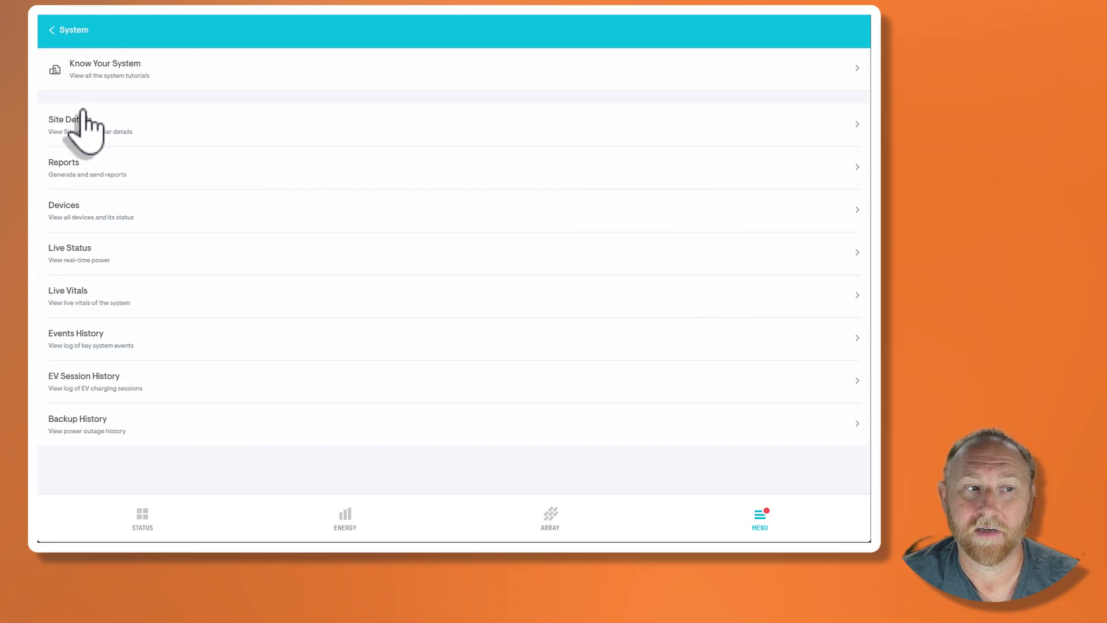
{"action": "left_click", "coordinate": [65, 211]}
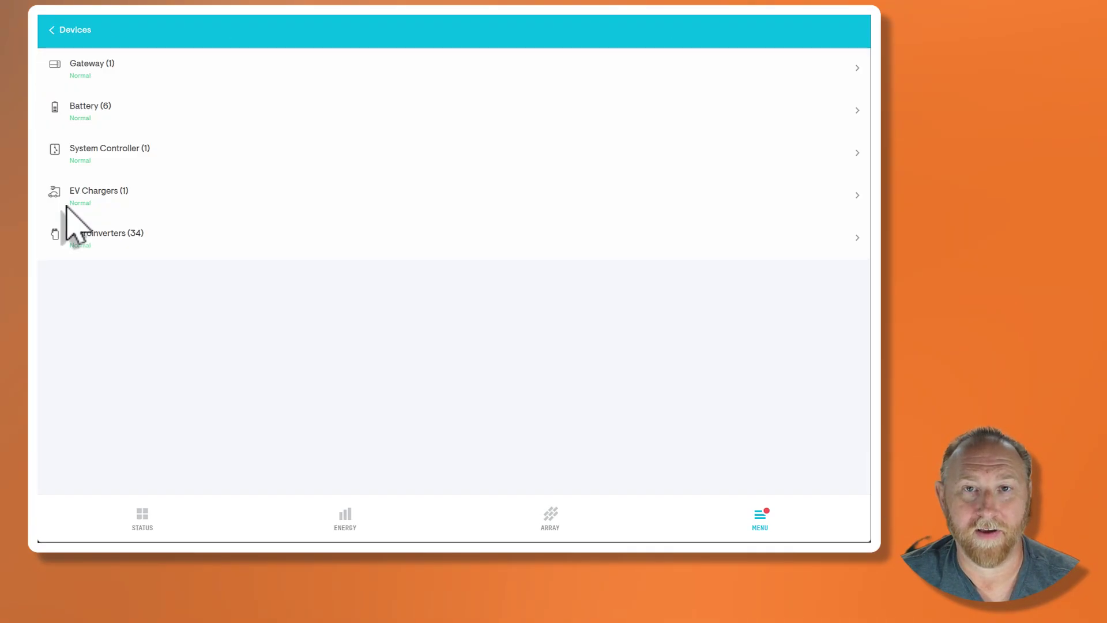
{"action": "left_click", "coordinate": [94, 110]}
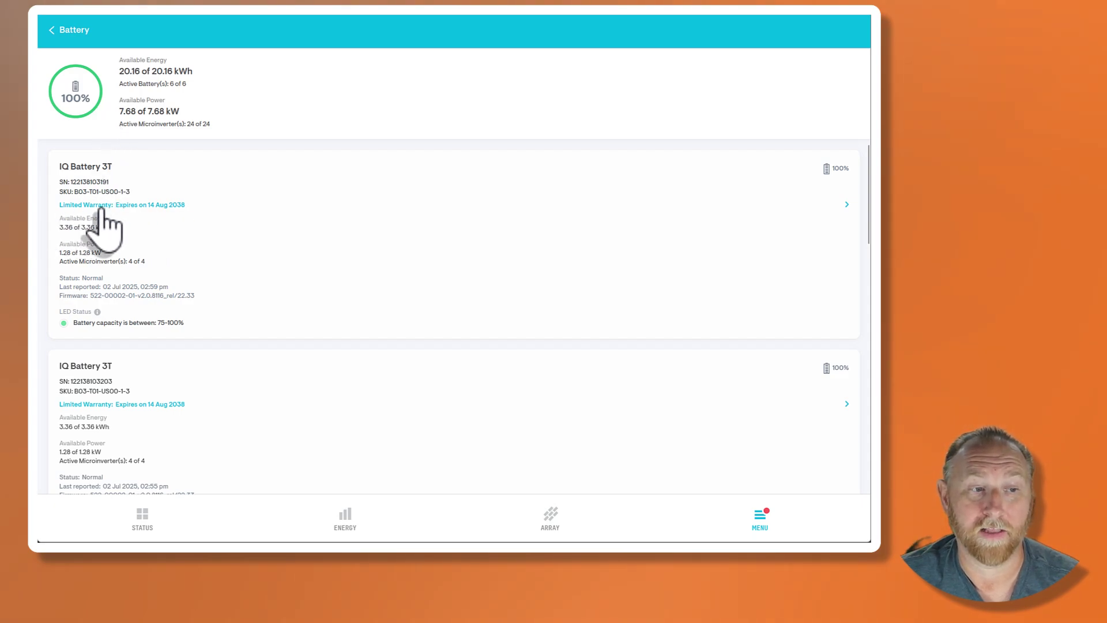
View the first IQ Battery 3T's Limited Warranty: 15 years from 14 Aug 2023, 443/6000 cycles.
{"action": "left_click", "coordinate": [138, 205]}
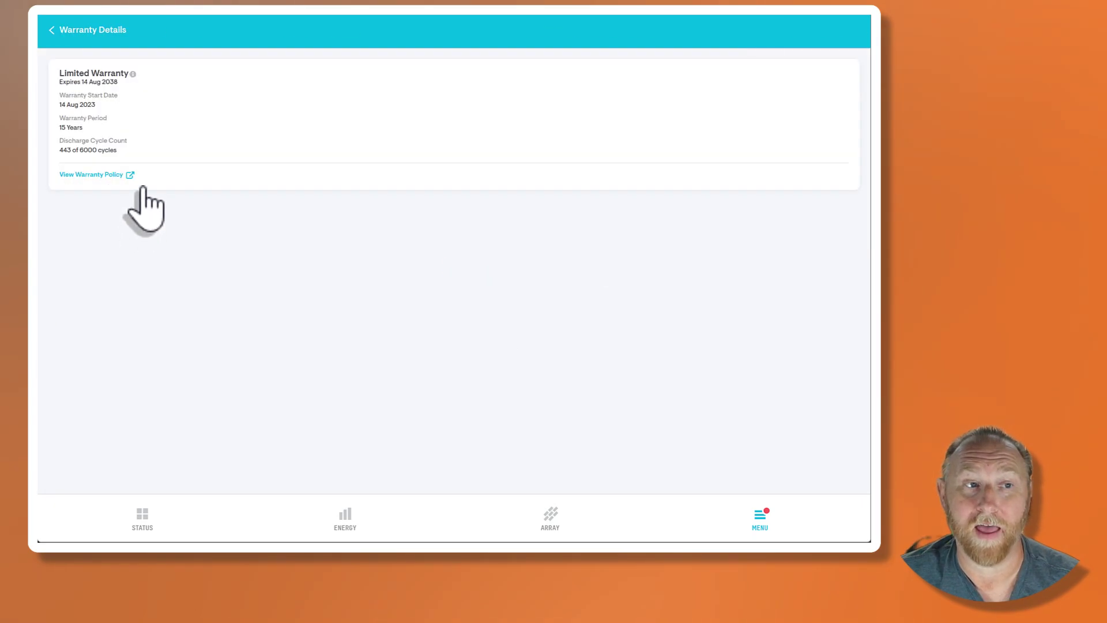